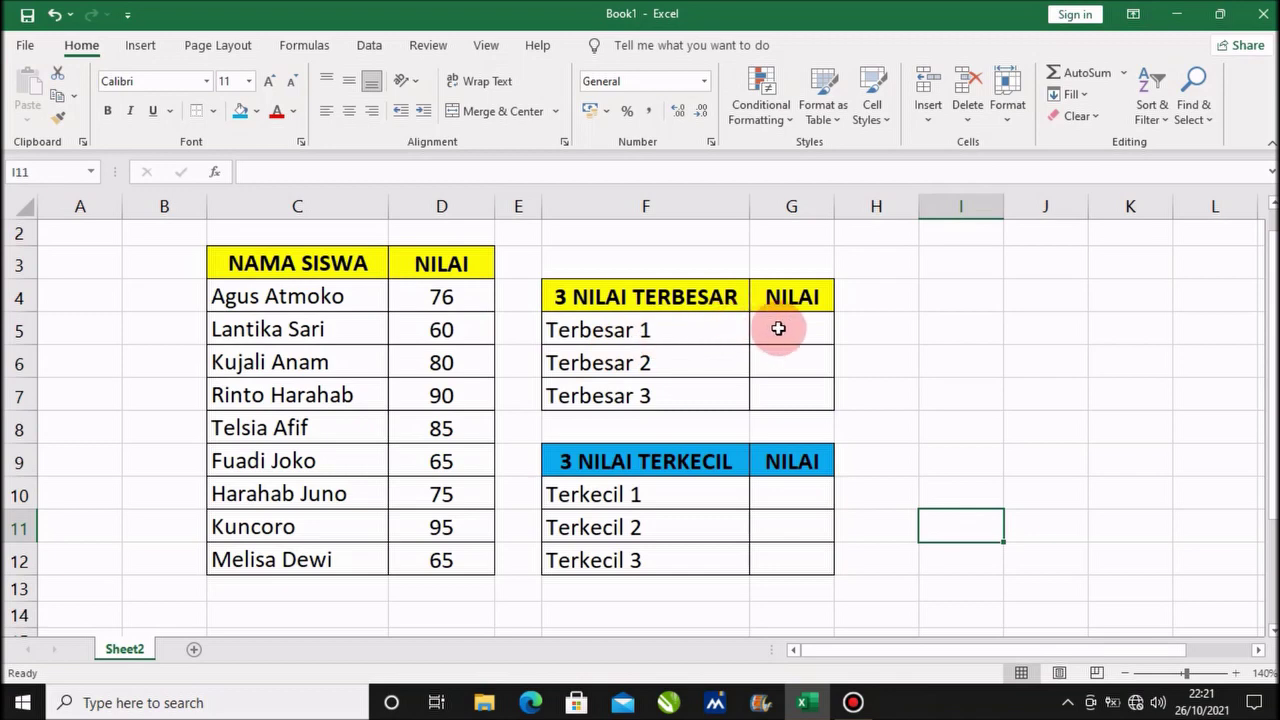
- Enter =LARGE(D4:D12;1) in G5 so Terbesar 1 shows 95
left_click(778, 328)
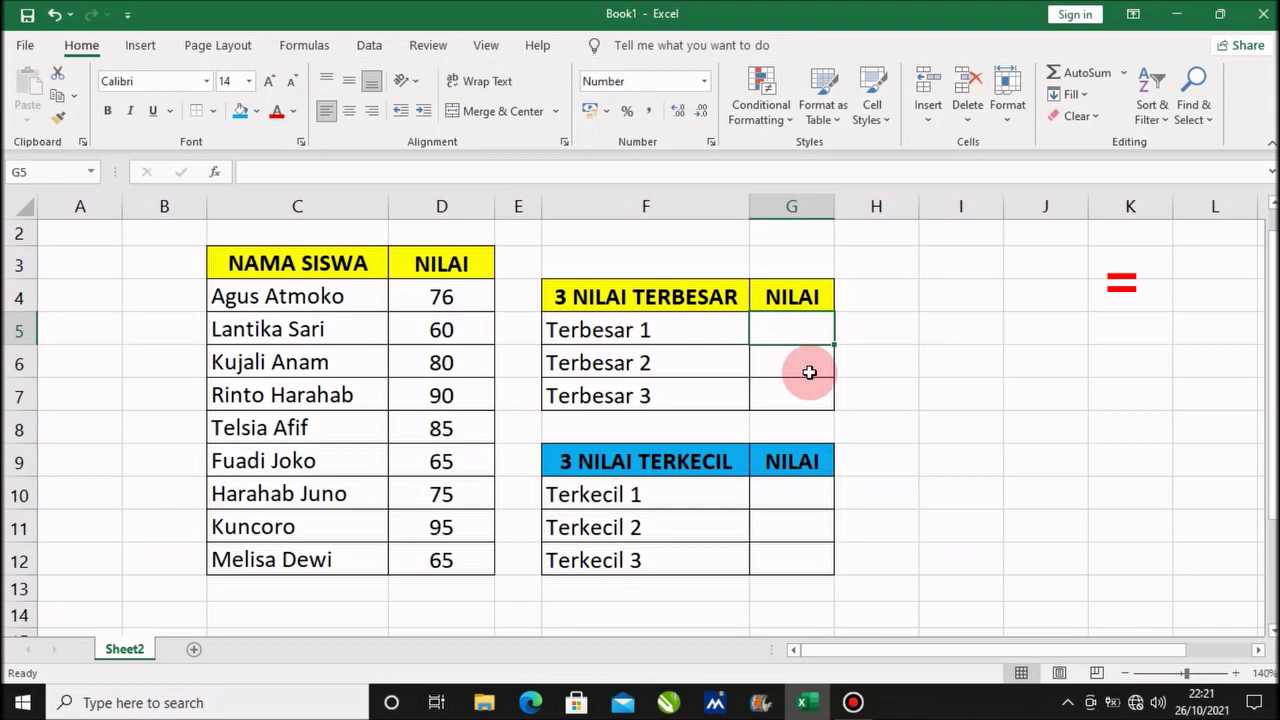
type("=")
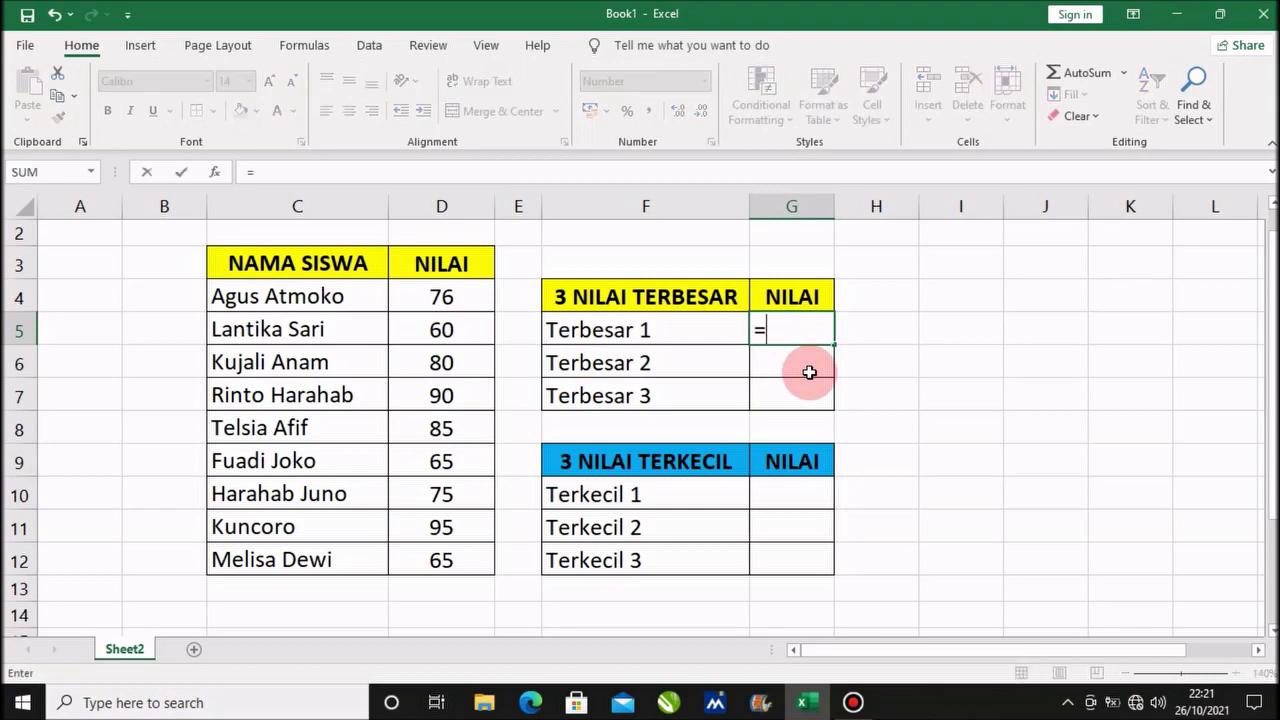
type("LARGE")
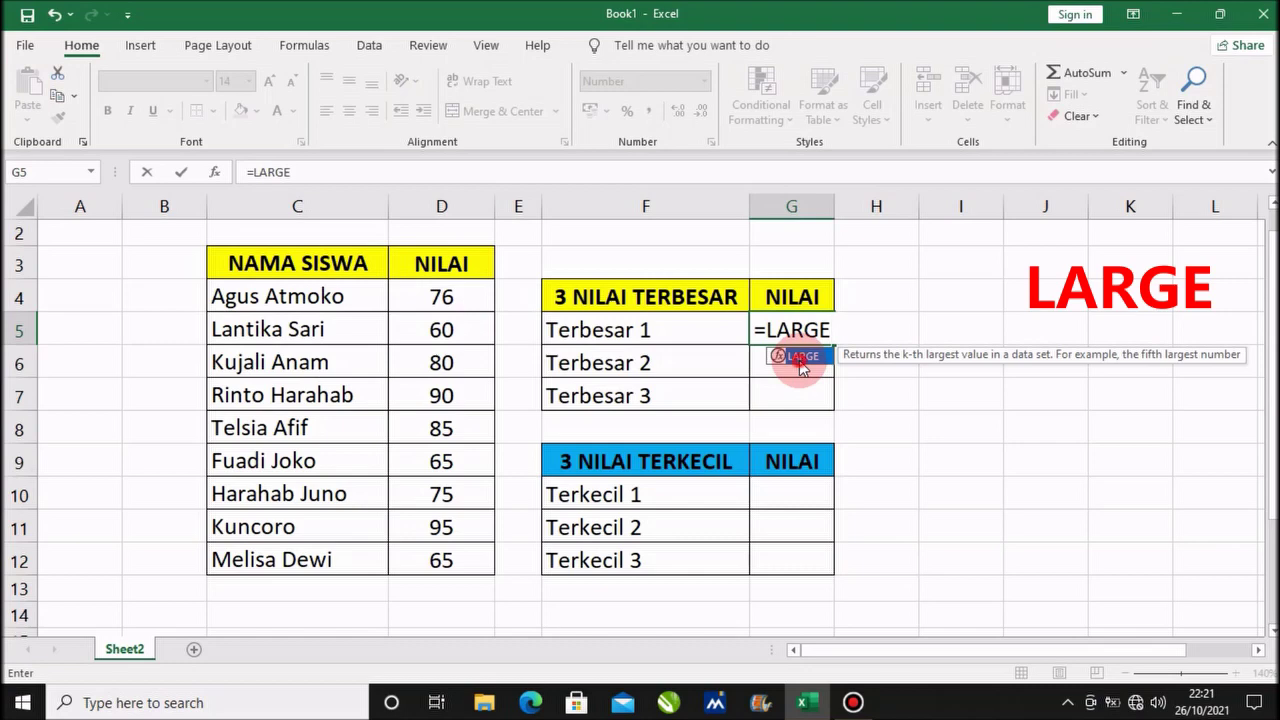
double_click(800, 358)
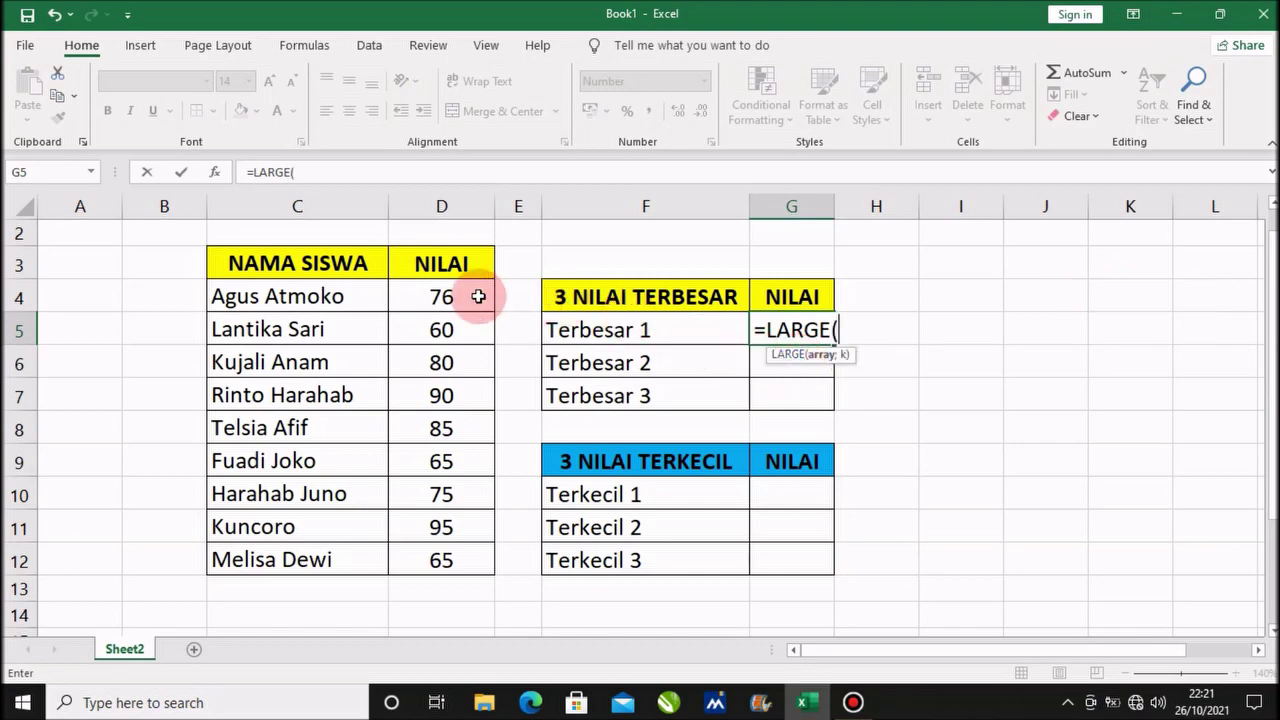
left_click_drag(472, 296, 461, 560)
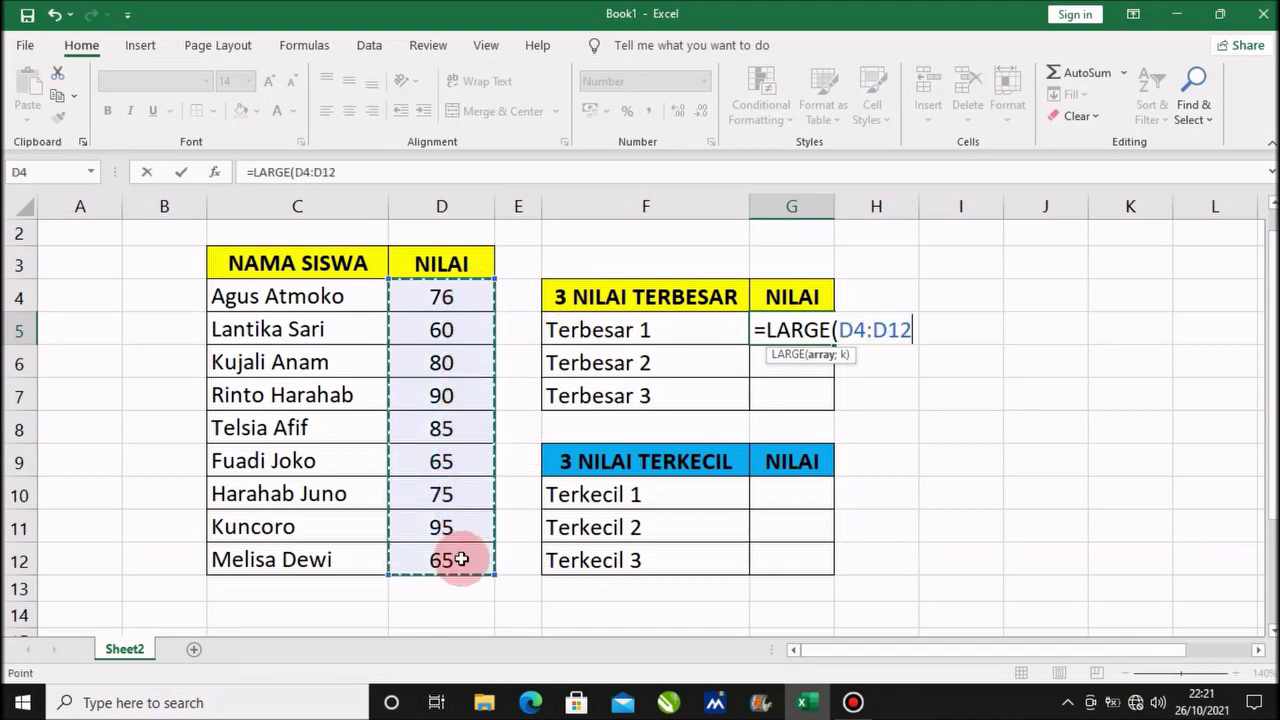
type(";")
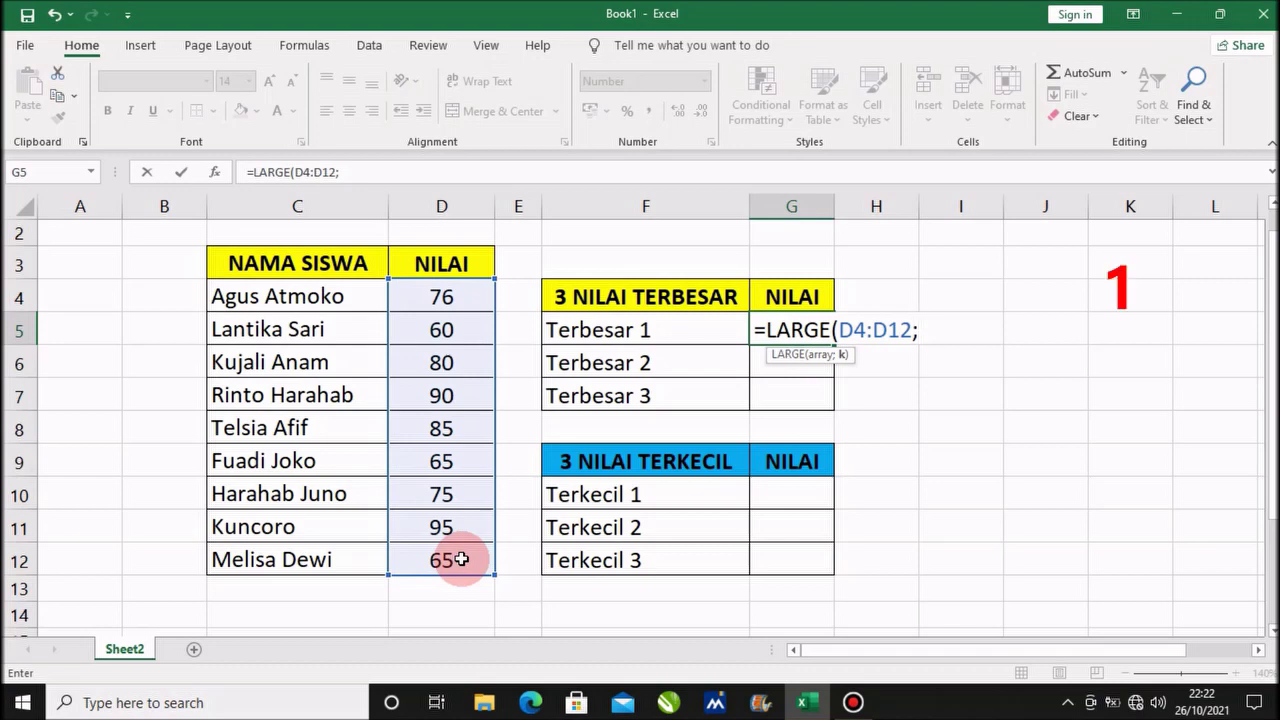
type("1")
type(")")
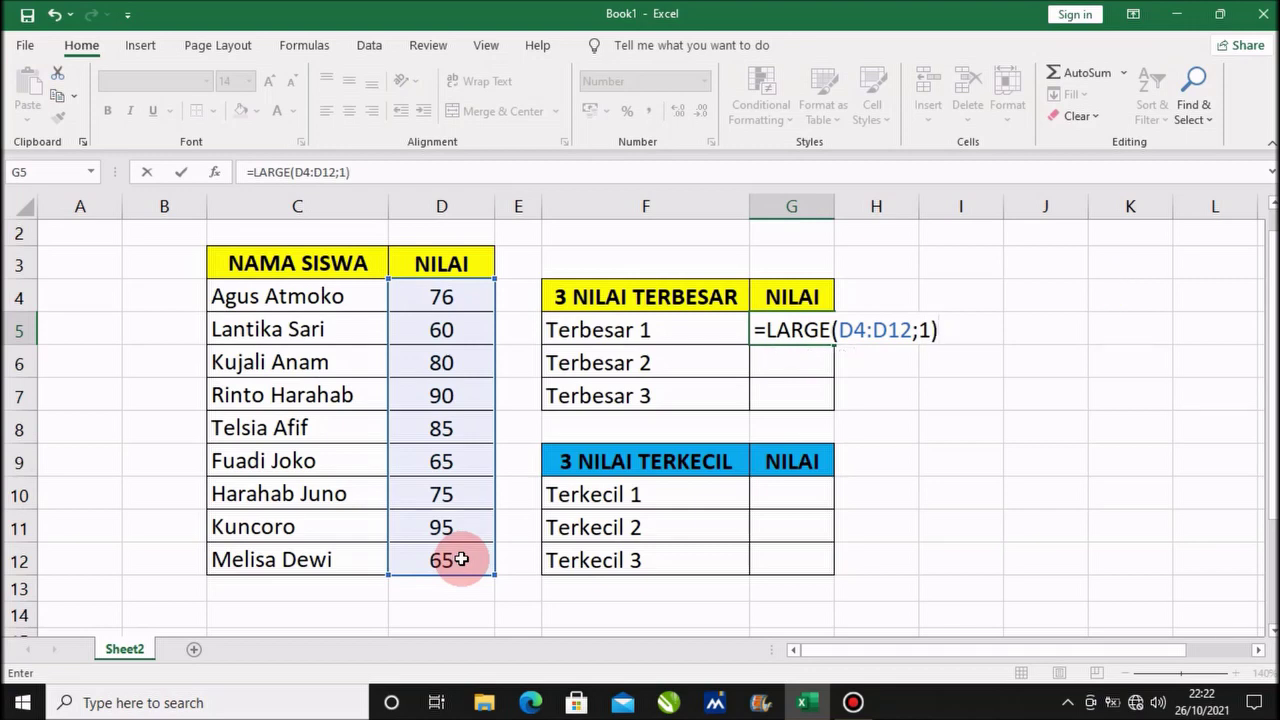
key("Return")
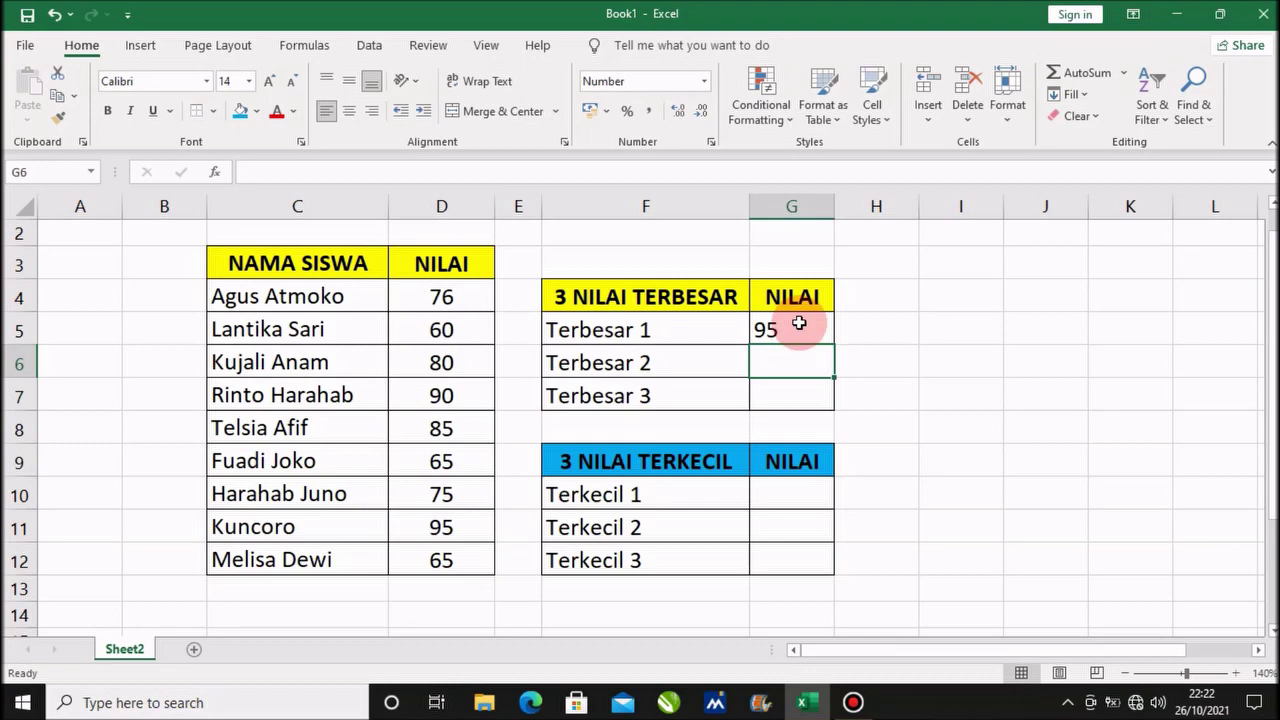
- Copy G5's LARGE formula down to G7, then change G6's k argument to 2, giving 90
left_click(799, 323)
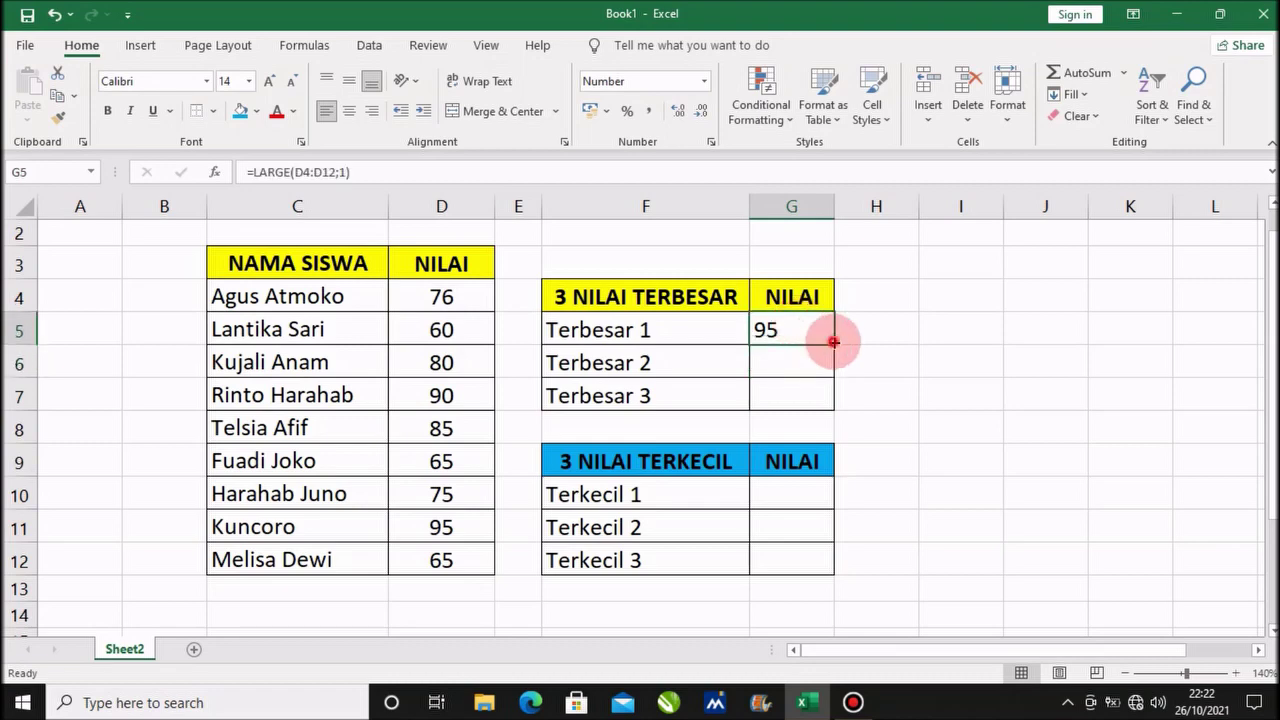
left_click_drag(834, 343, 832, 401)
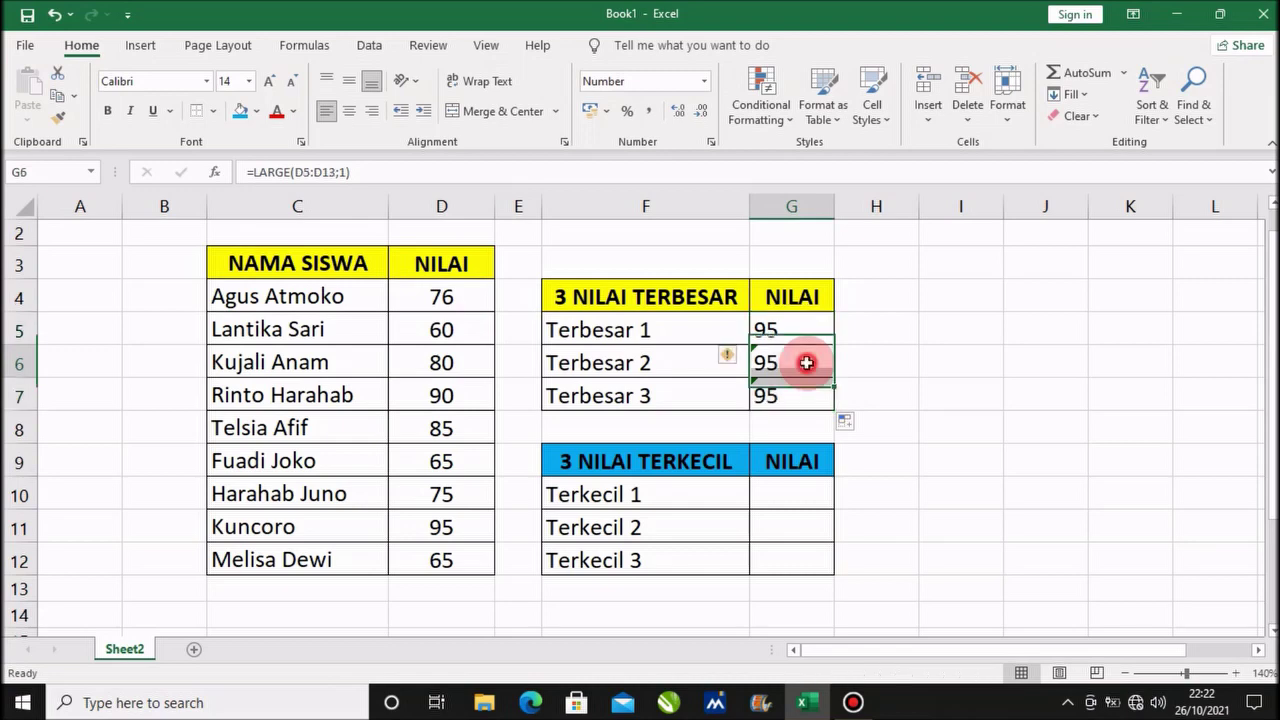
double_click(806, 363)
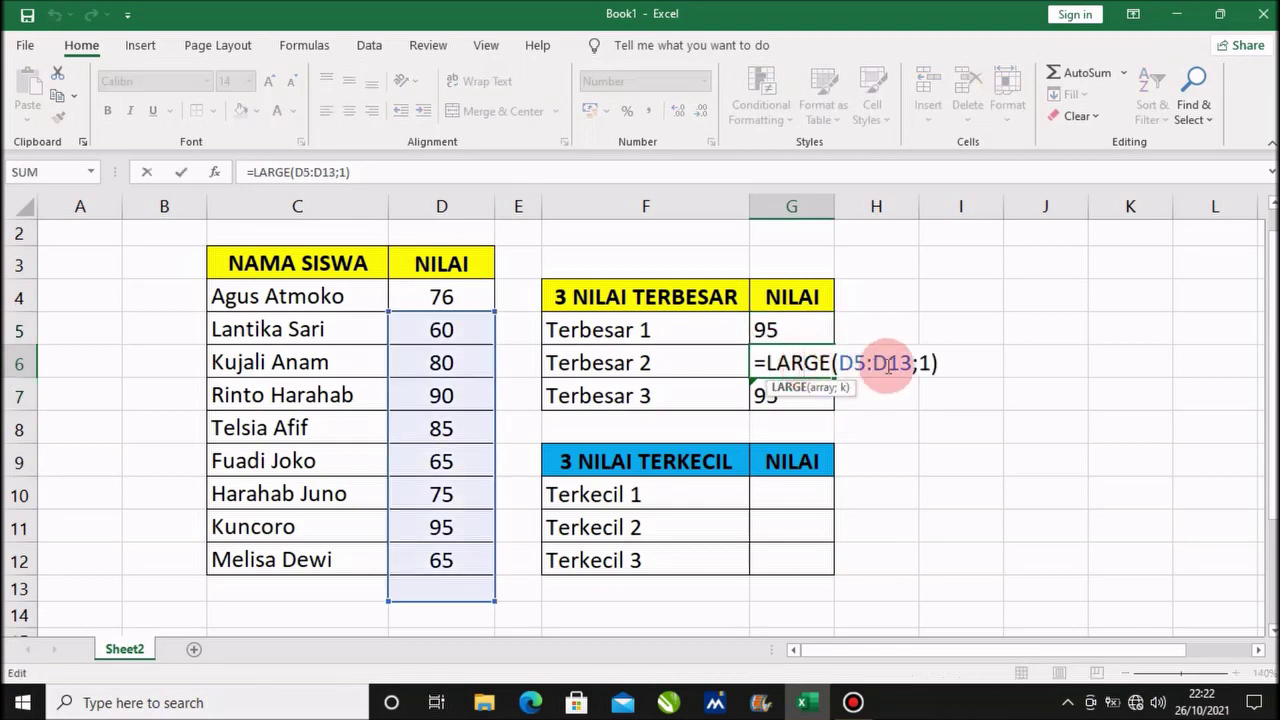
left_click(929, 363)
key("BackSpace")
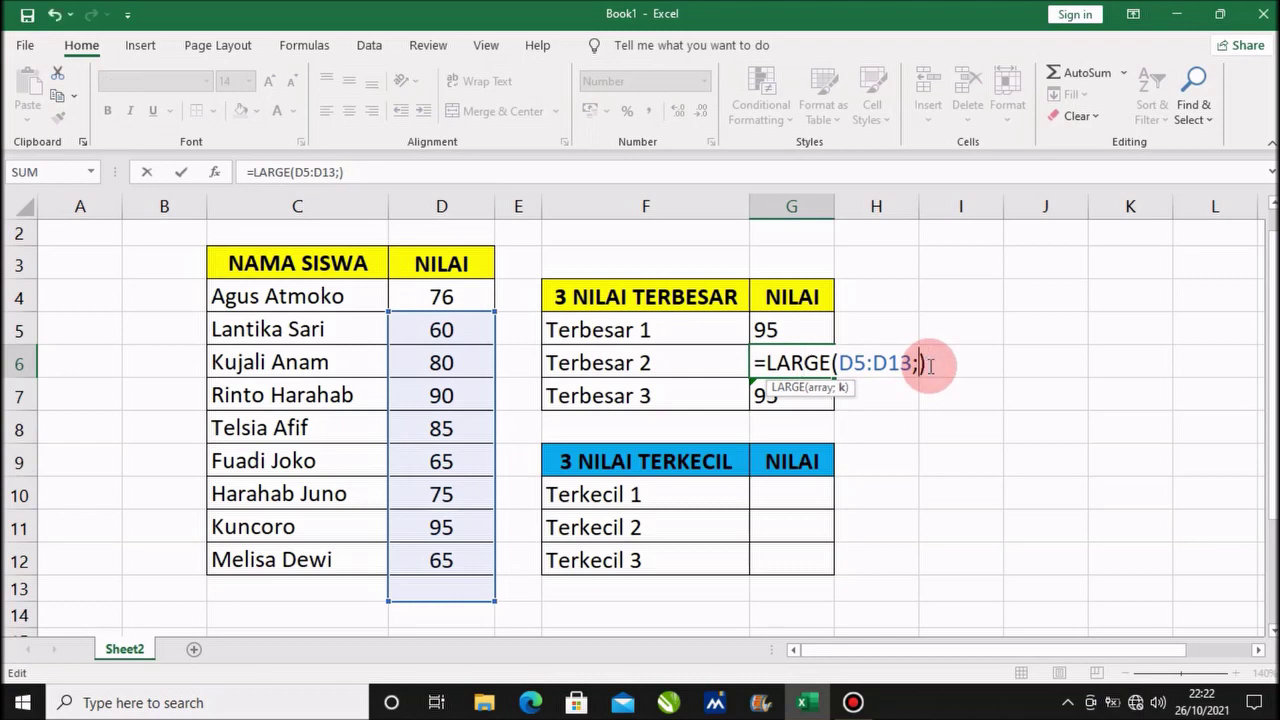
type("2")
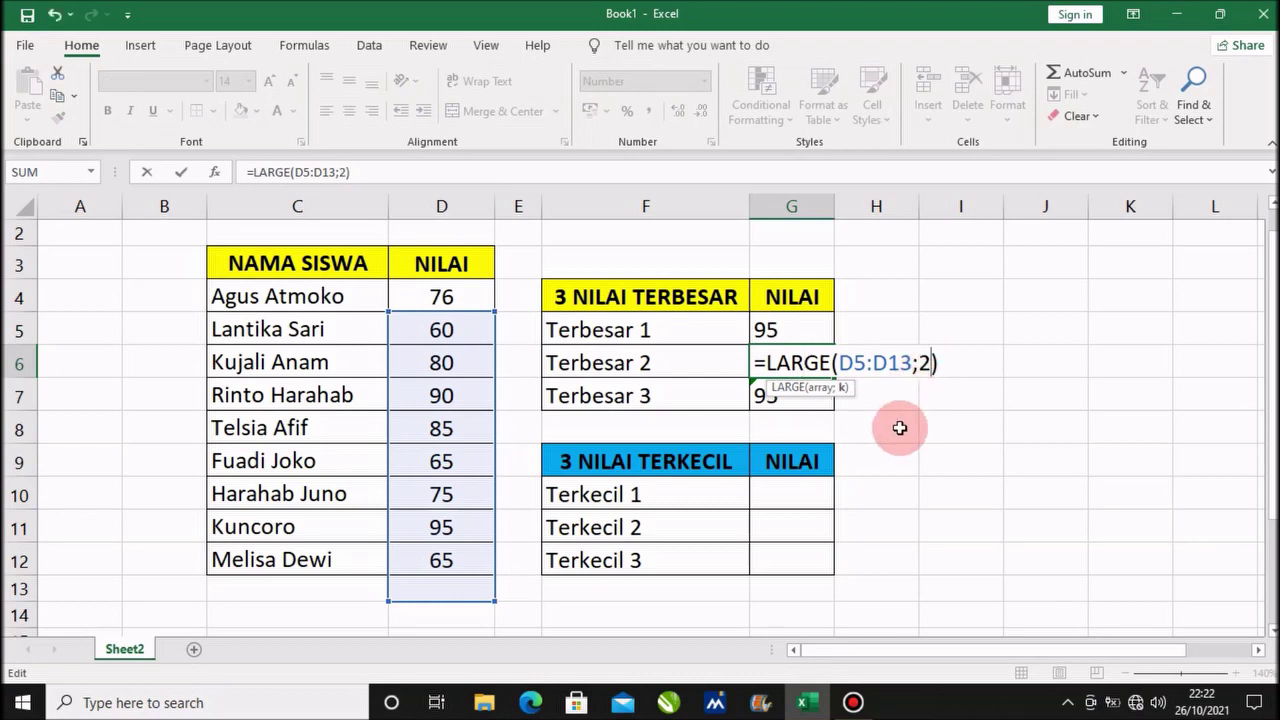
left_click(899, 428)
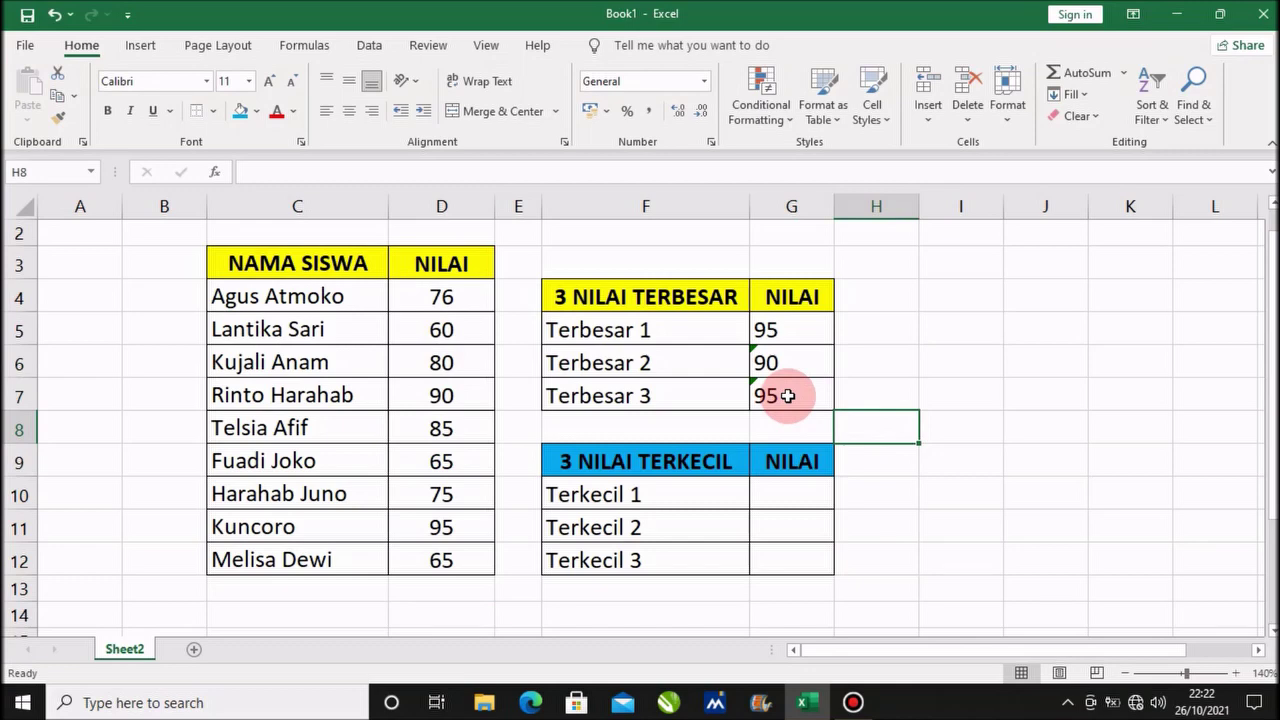
- Change G7's formula to =LARGE(D6:D14;3) so Terbesar 3 shows 85
double_click(788, 396)
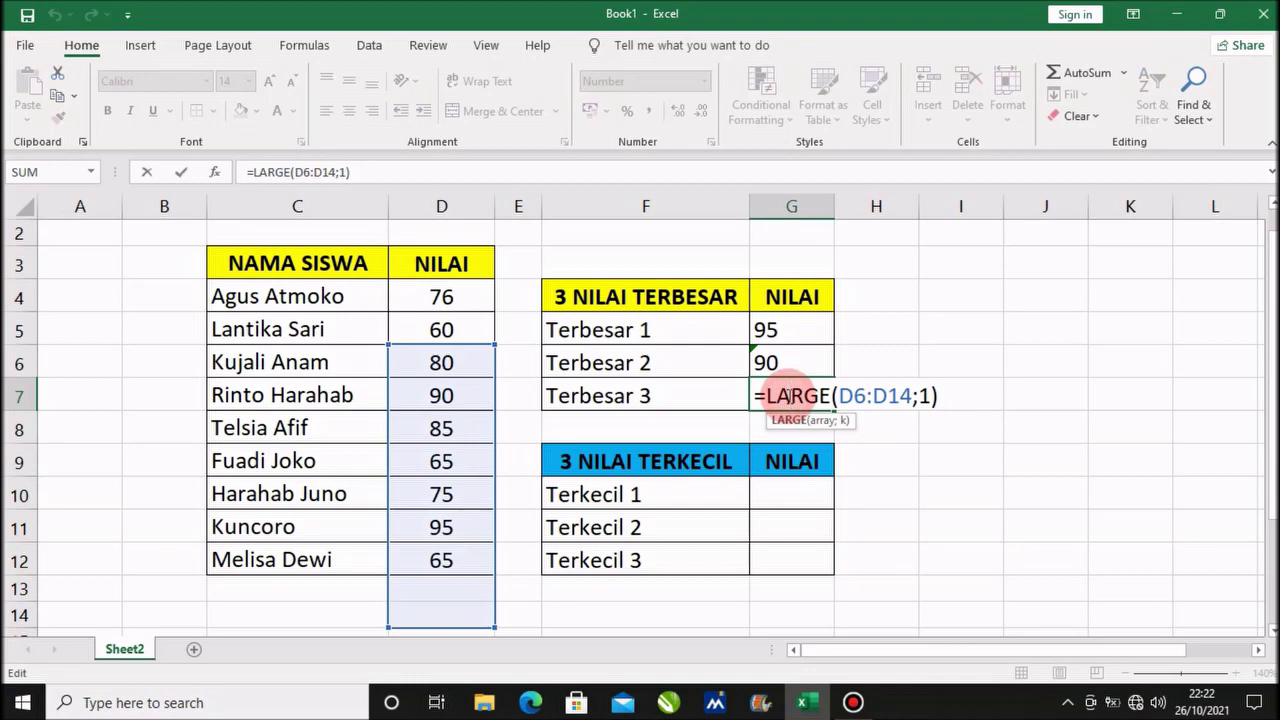
left_click(928, 396)
key("BackSpace")
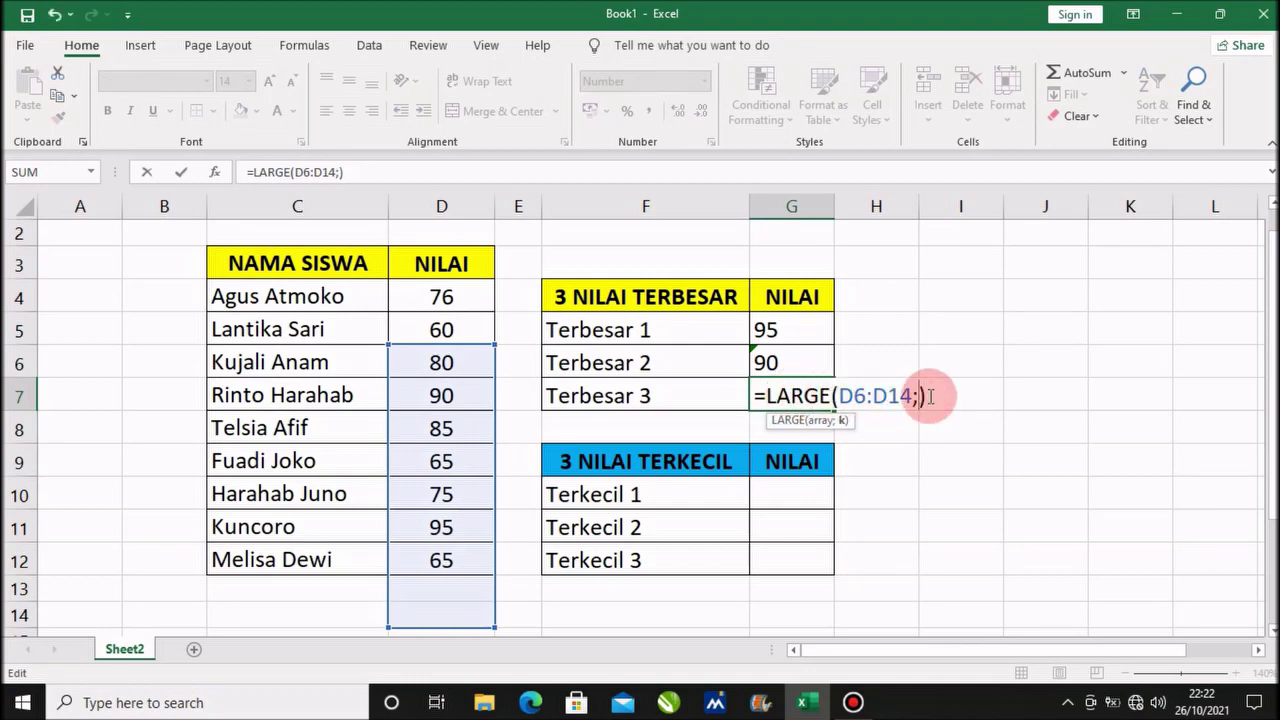
type("3")
left_click(906, 430)
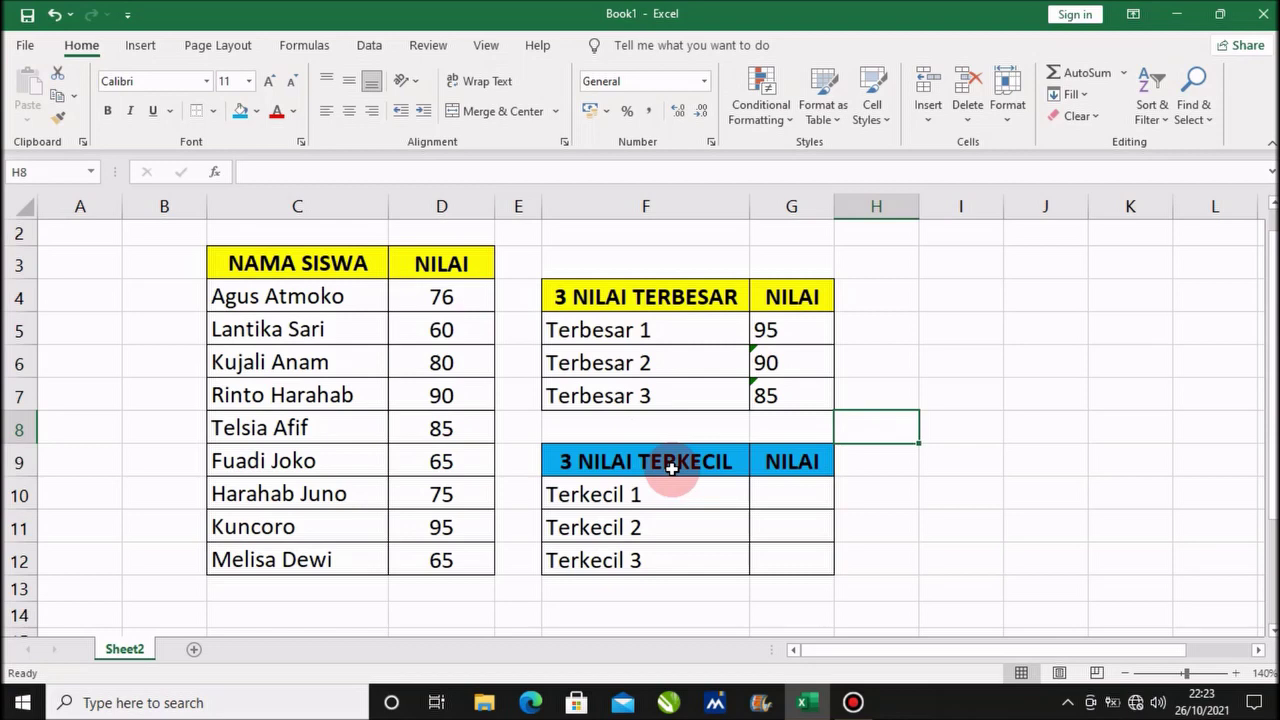
- Enter =SMALL(D4:D12;1) in G10 so Terkecil 1 shows 60
double_click(769, 493)
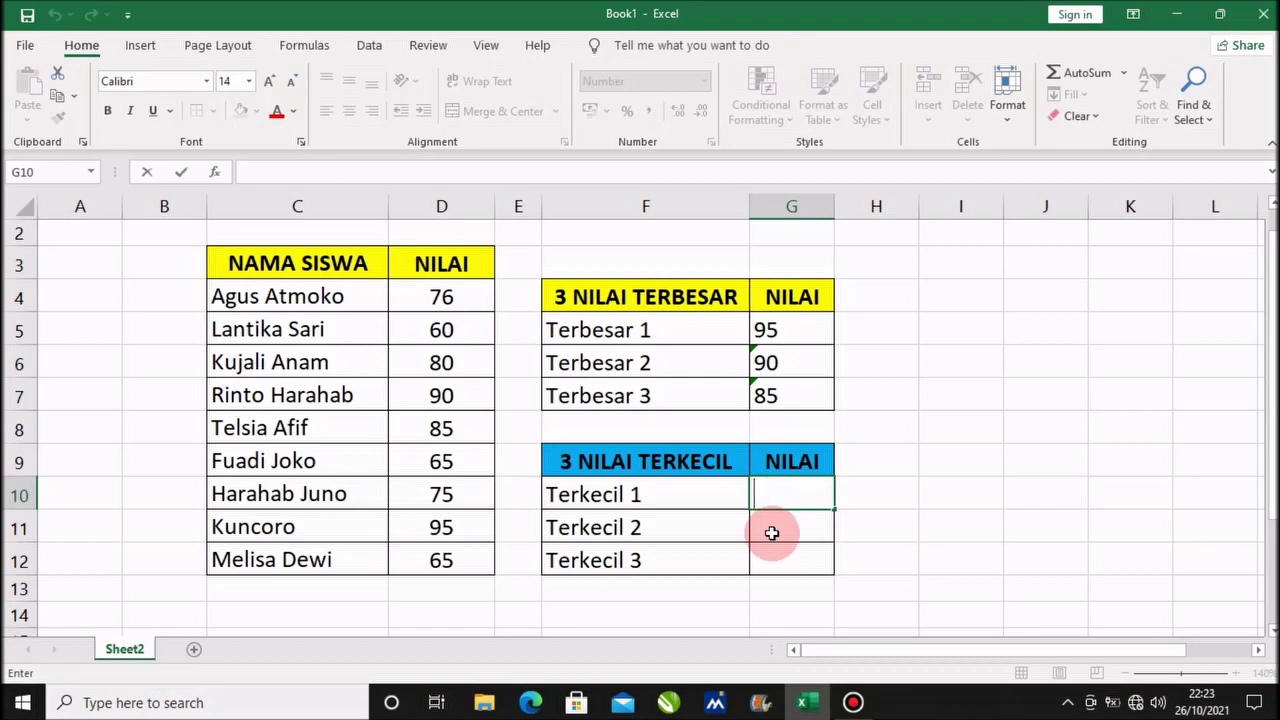
type("=")
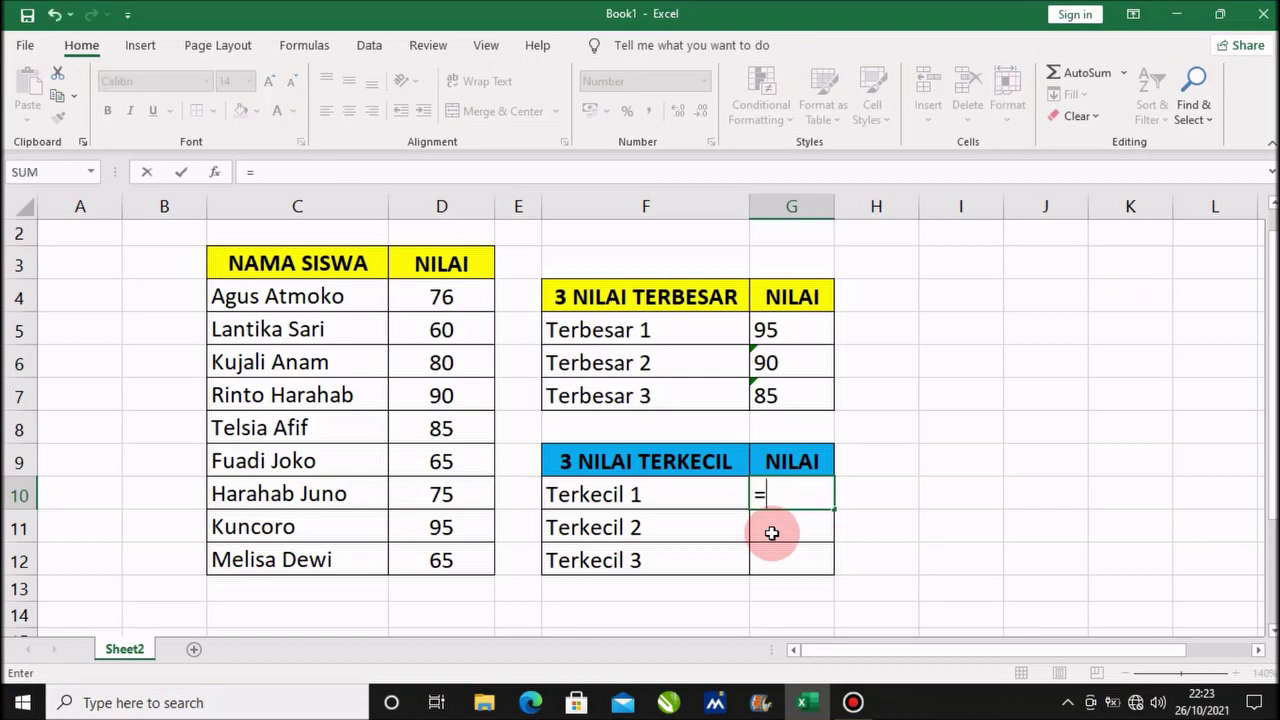
type("SMALL")
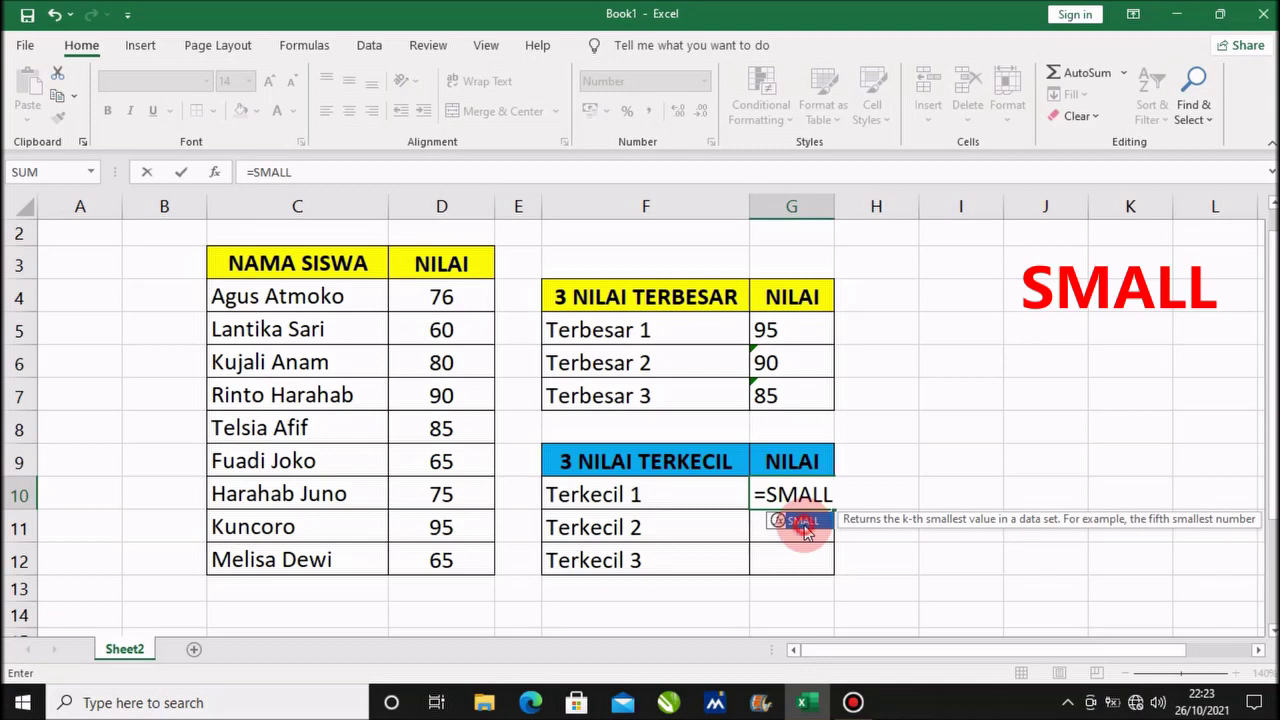
double_click(806, 521)
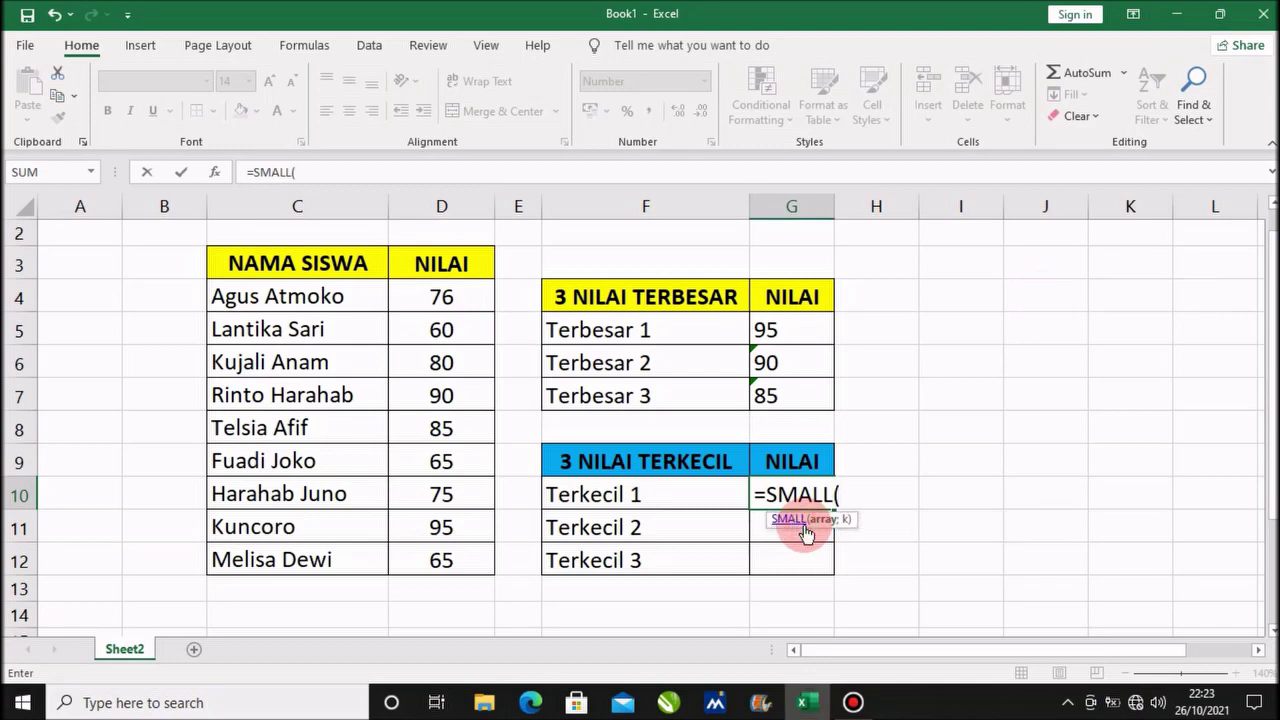
left_click_drag(463, 292, 447, 560)
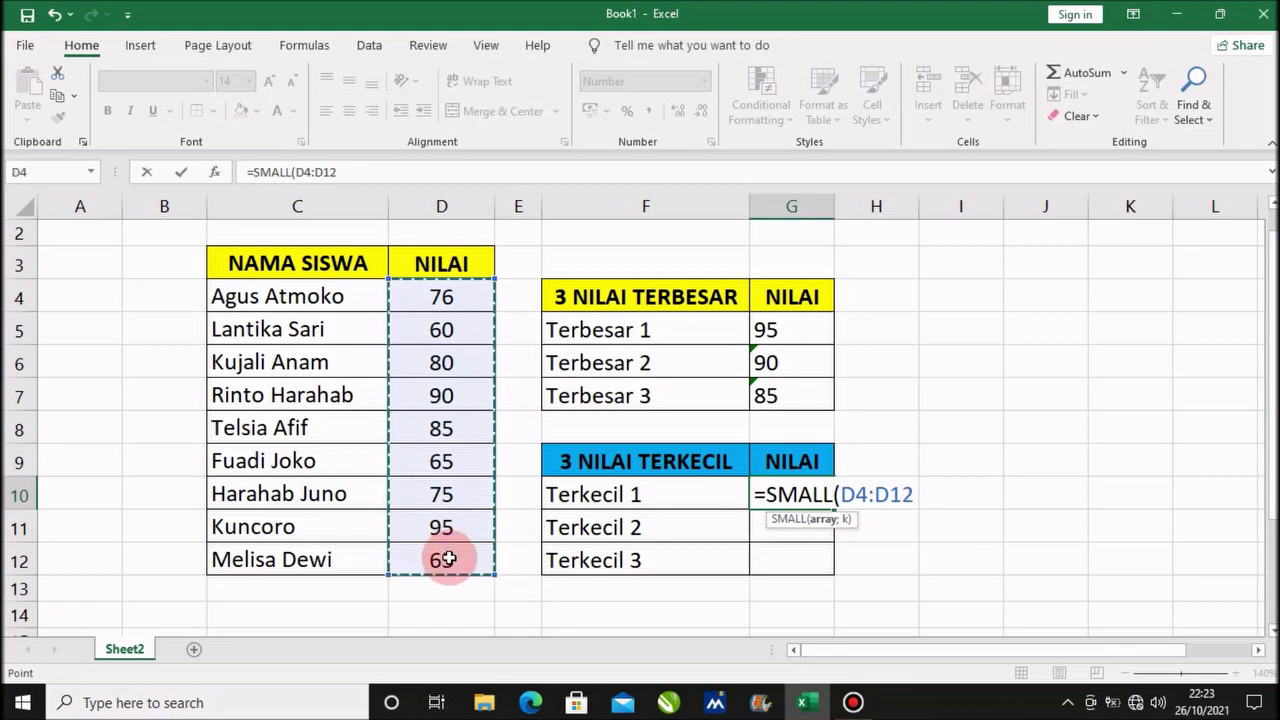
type(";")
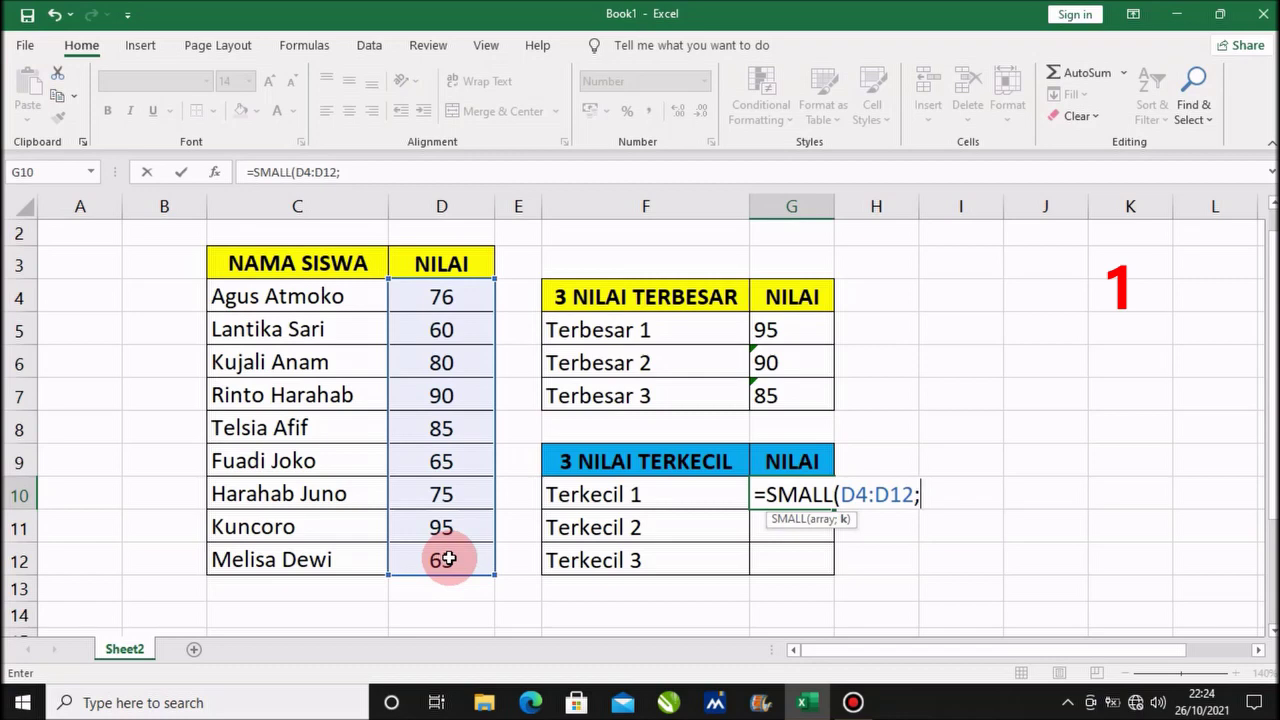
type("1")
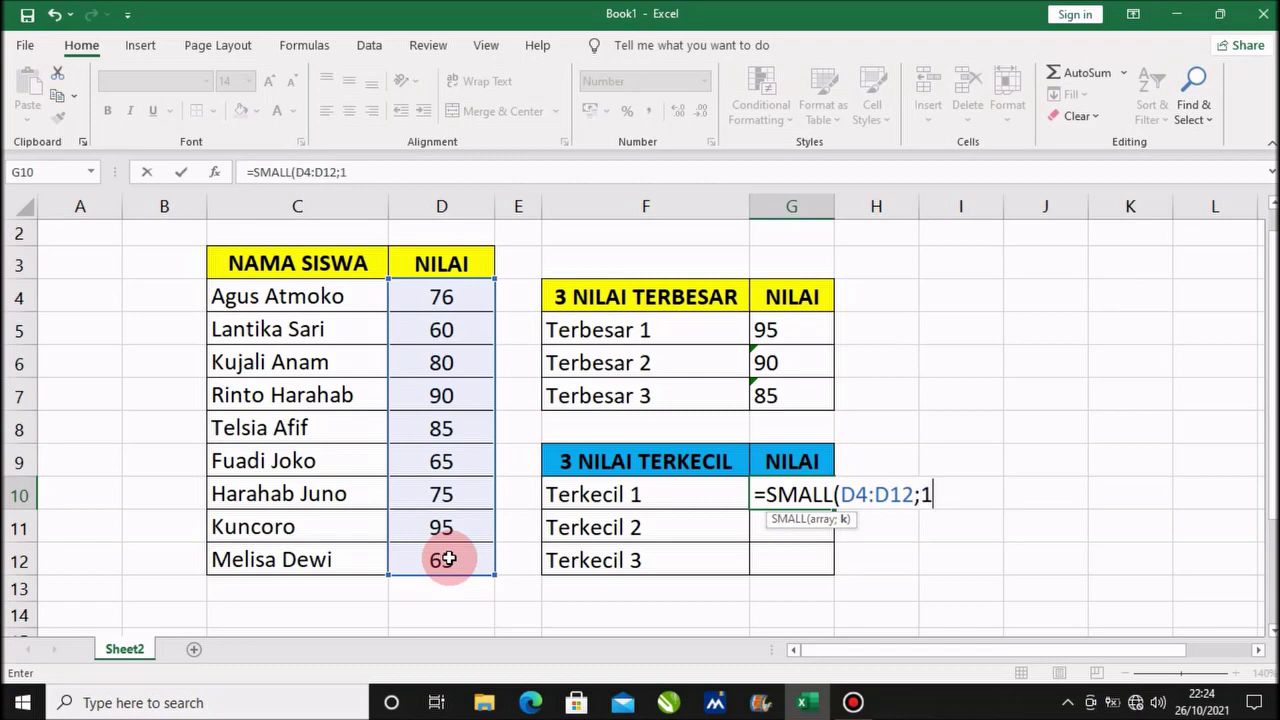
type(")")
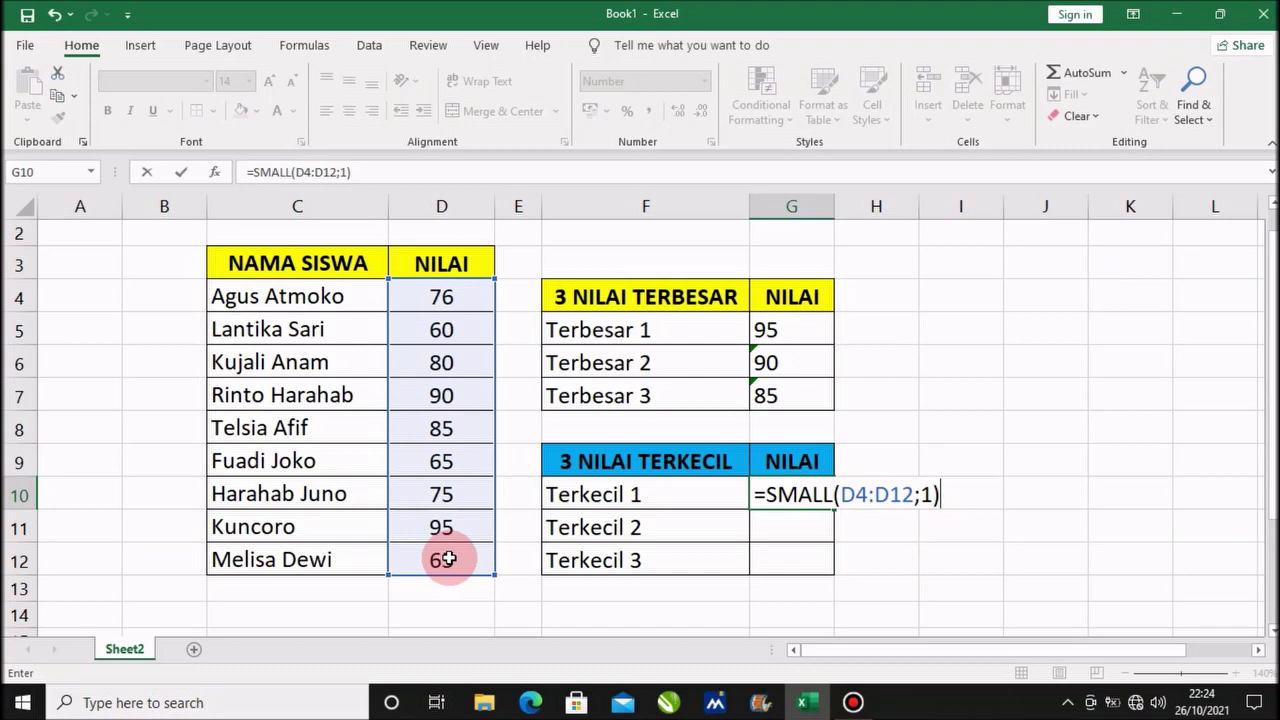
key("Return")
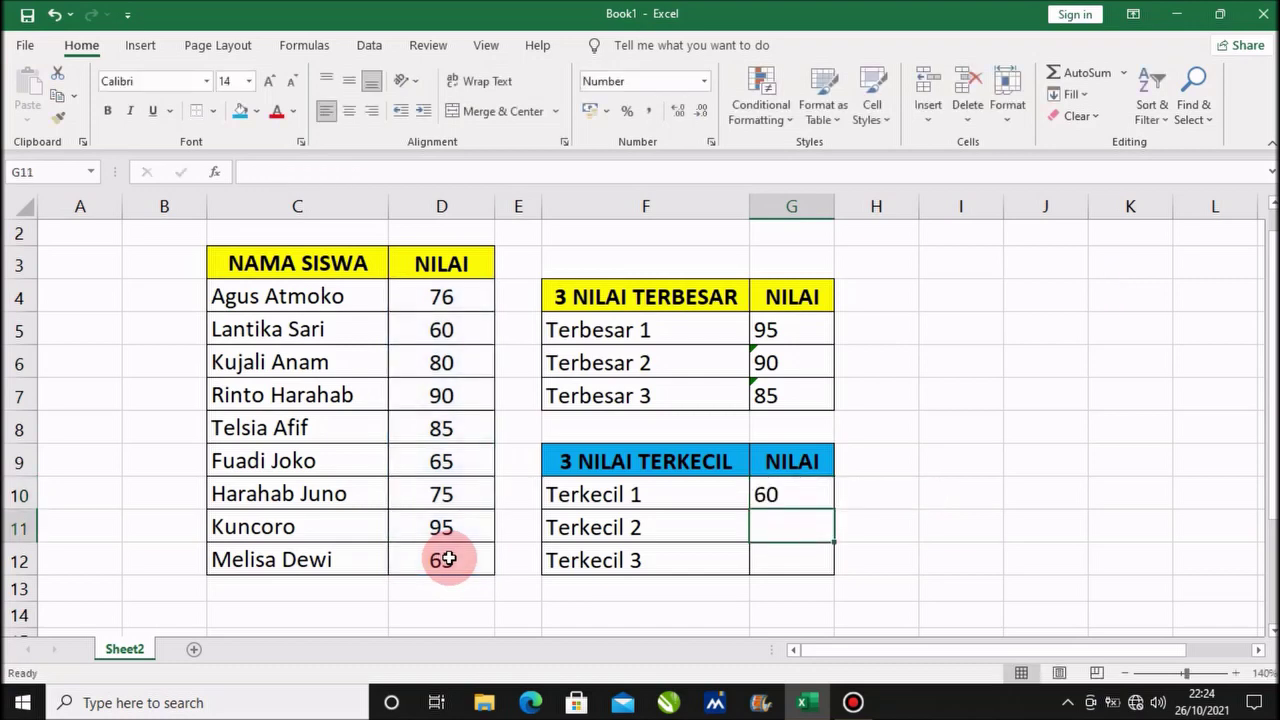
- Copy G10's SMALL formula down to G12, then set G11 to =SMALL(D5:D13;2), giving 65
left_click(775, 490)
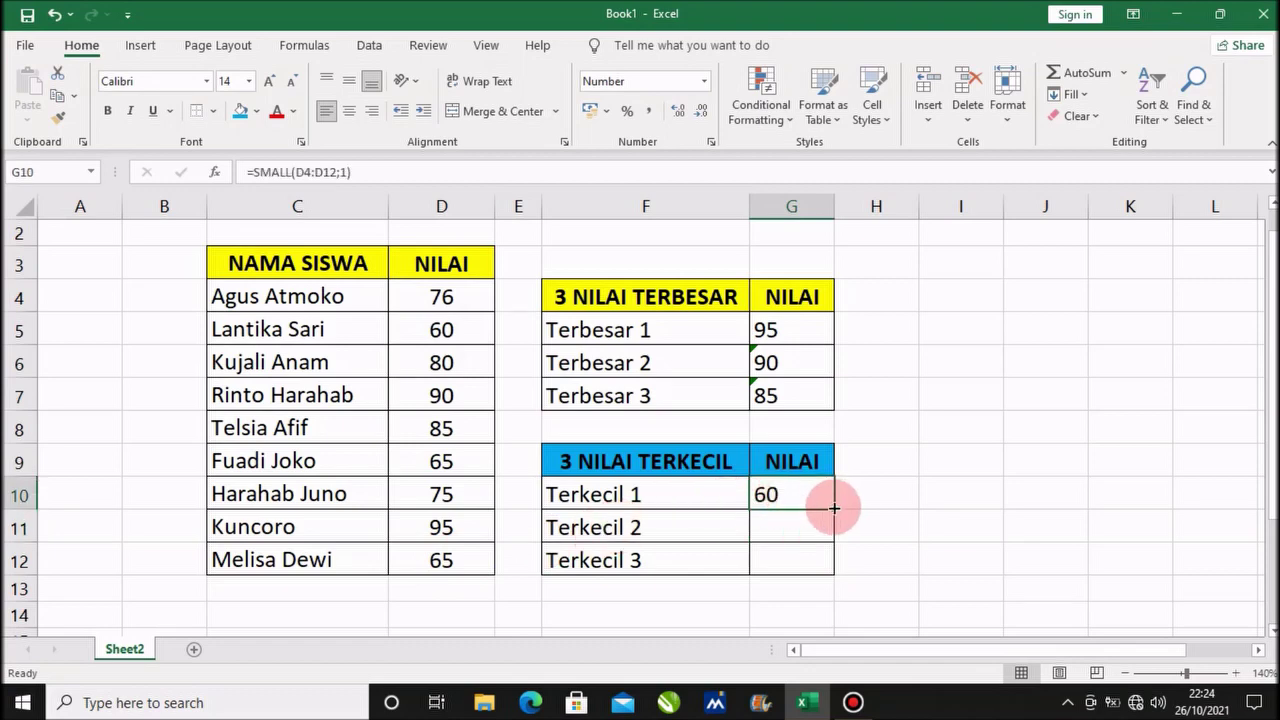
left_click_drag(834, 508, 829, 568)
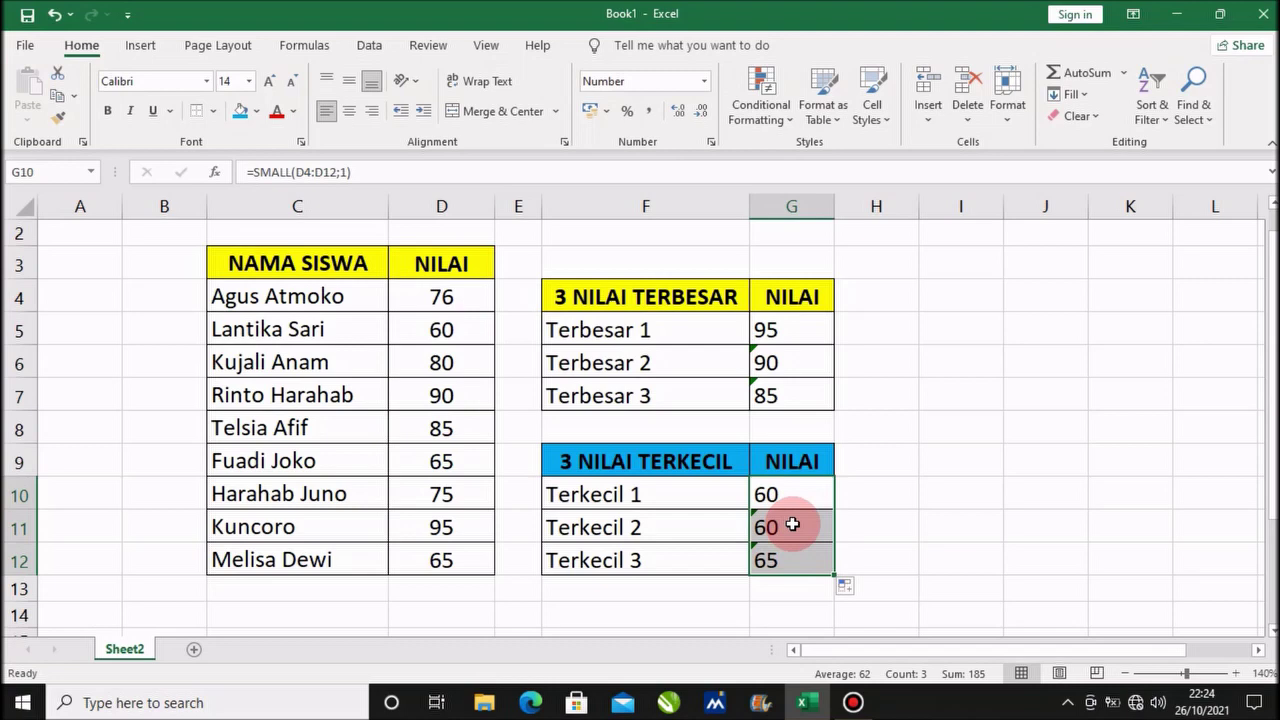
double_click(792, 524)
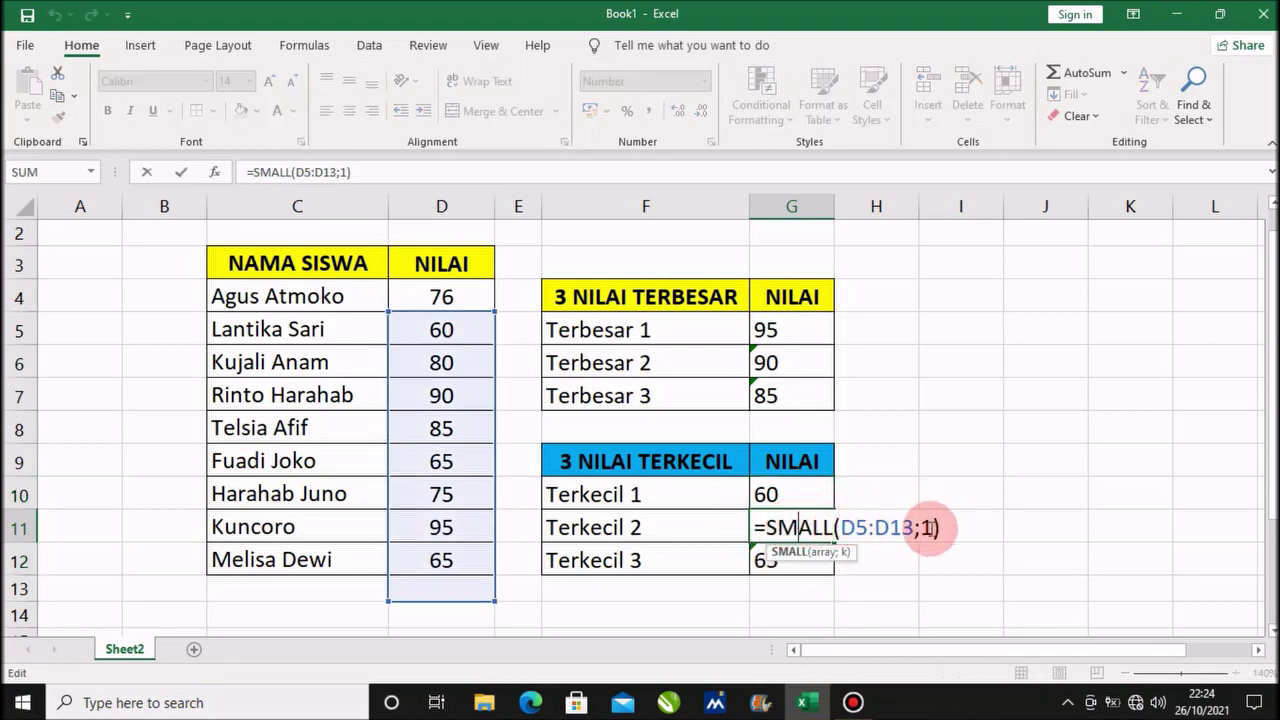
left_click(931, 528)
key("BackSpace")
type("2")
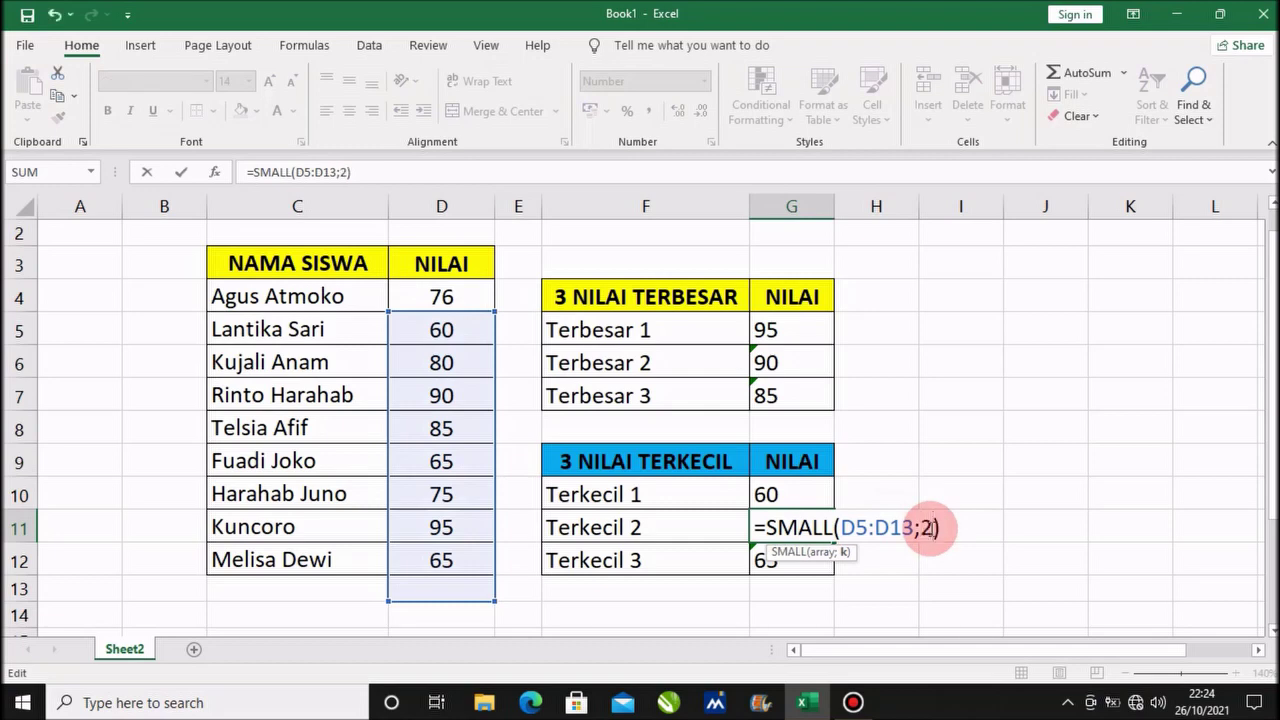
left_click(906, 559)
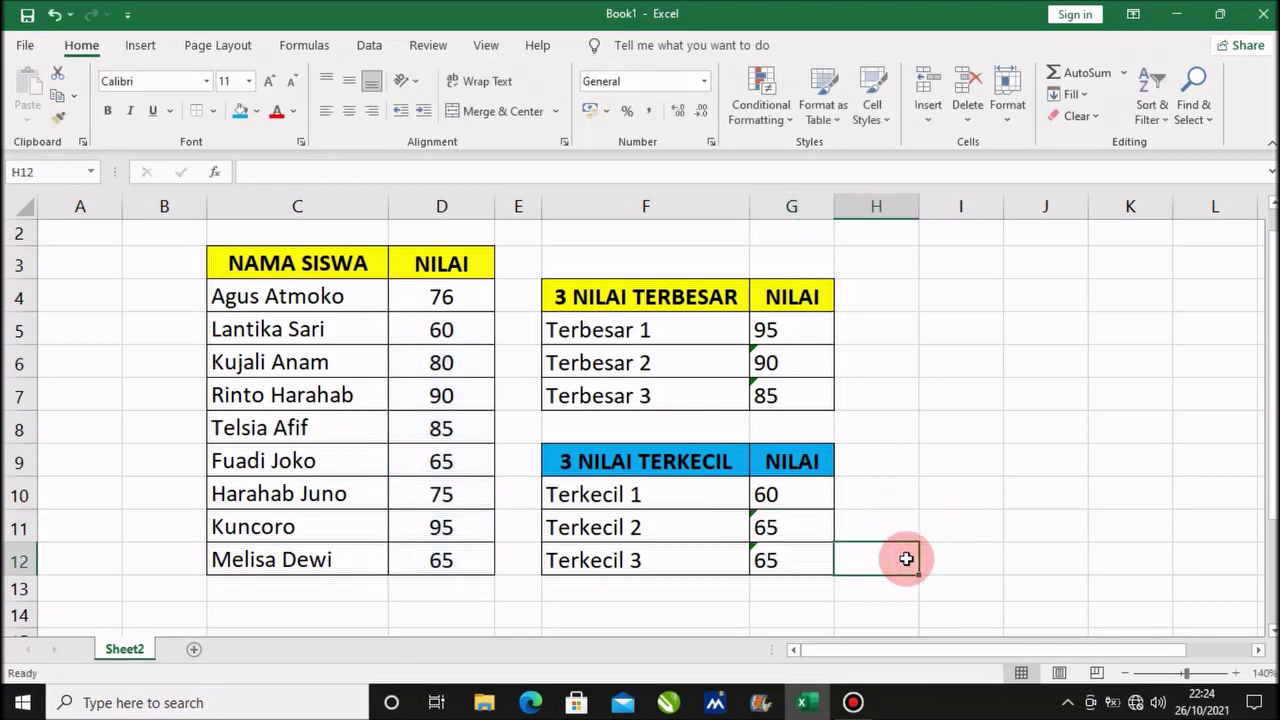
- Change G12's formula to =SMALL(D6:D14;3) so Terkecil 3 shows 75
left_click(797, 562)
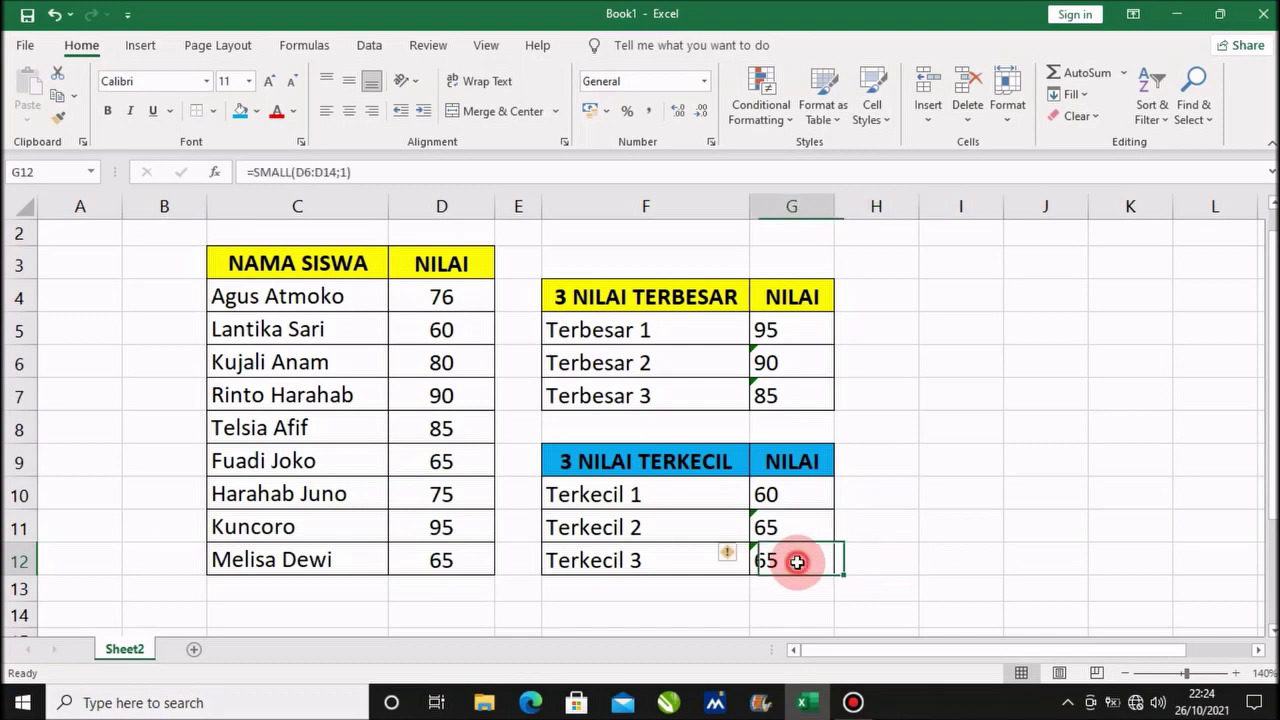
double_click(797, 562)
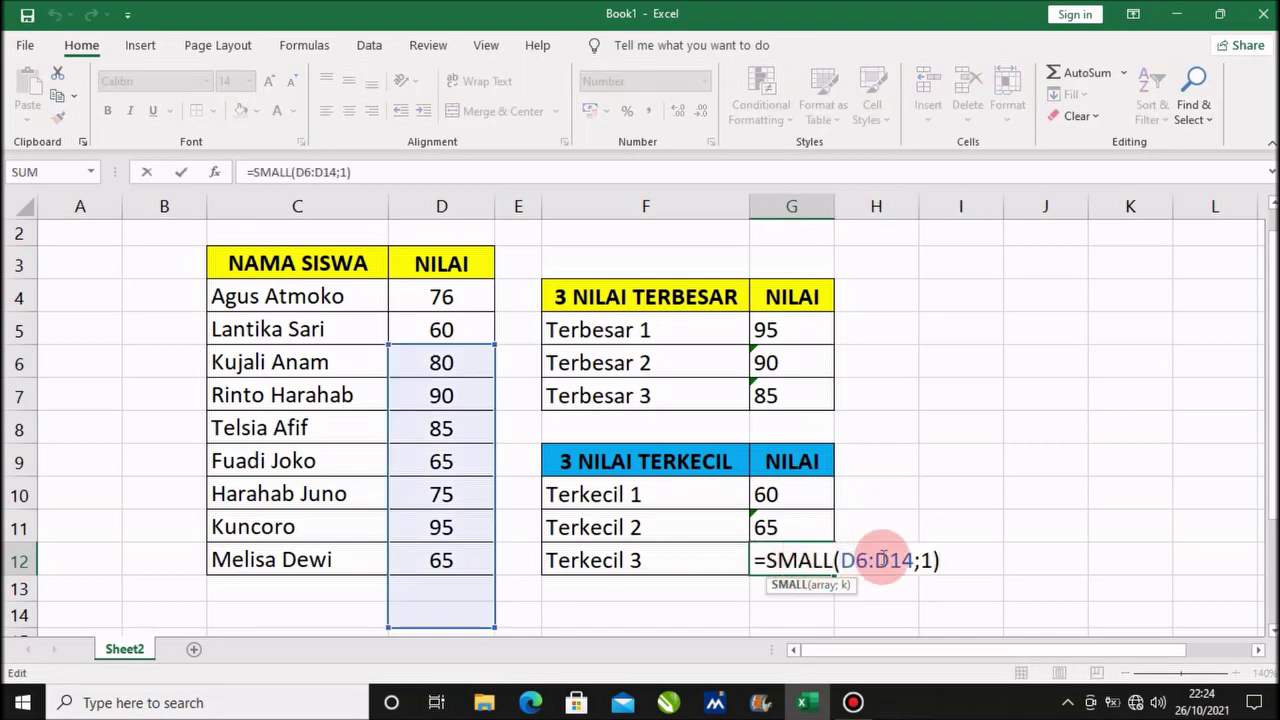
left_click(928, 560)
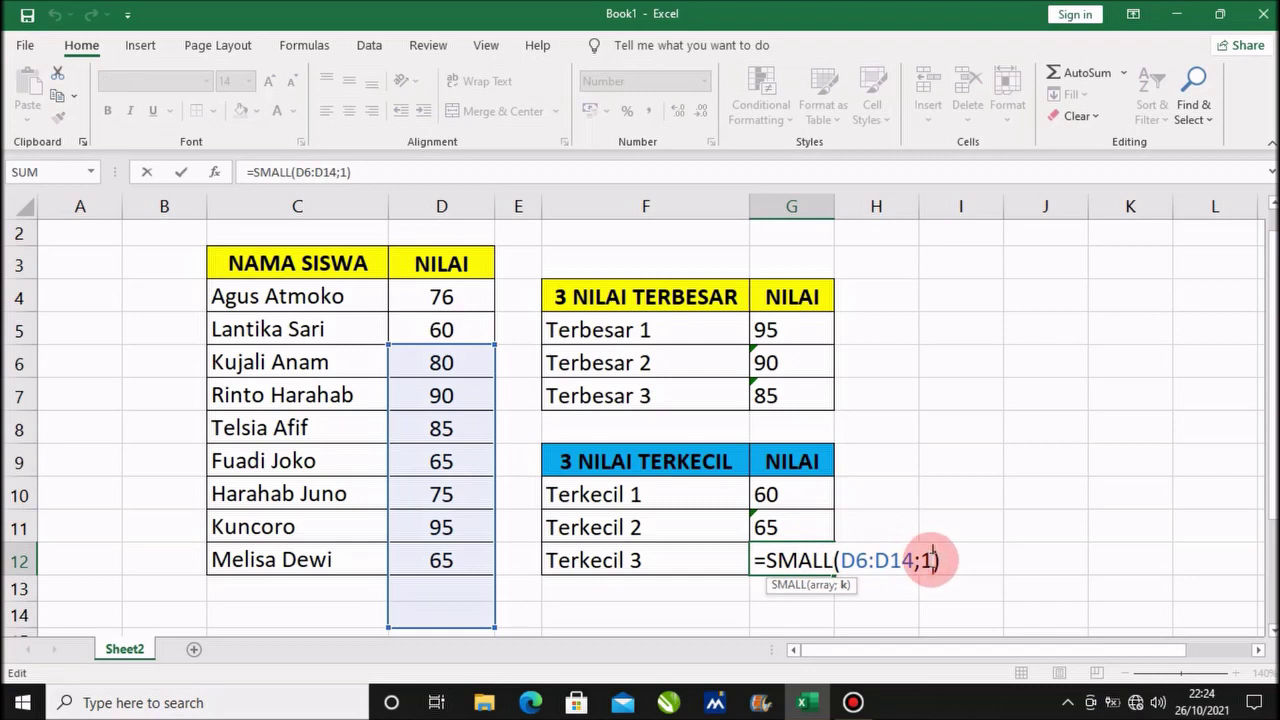
key("BackSpace")
type("3")
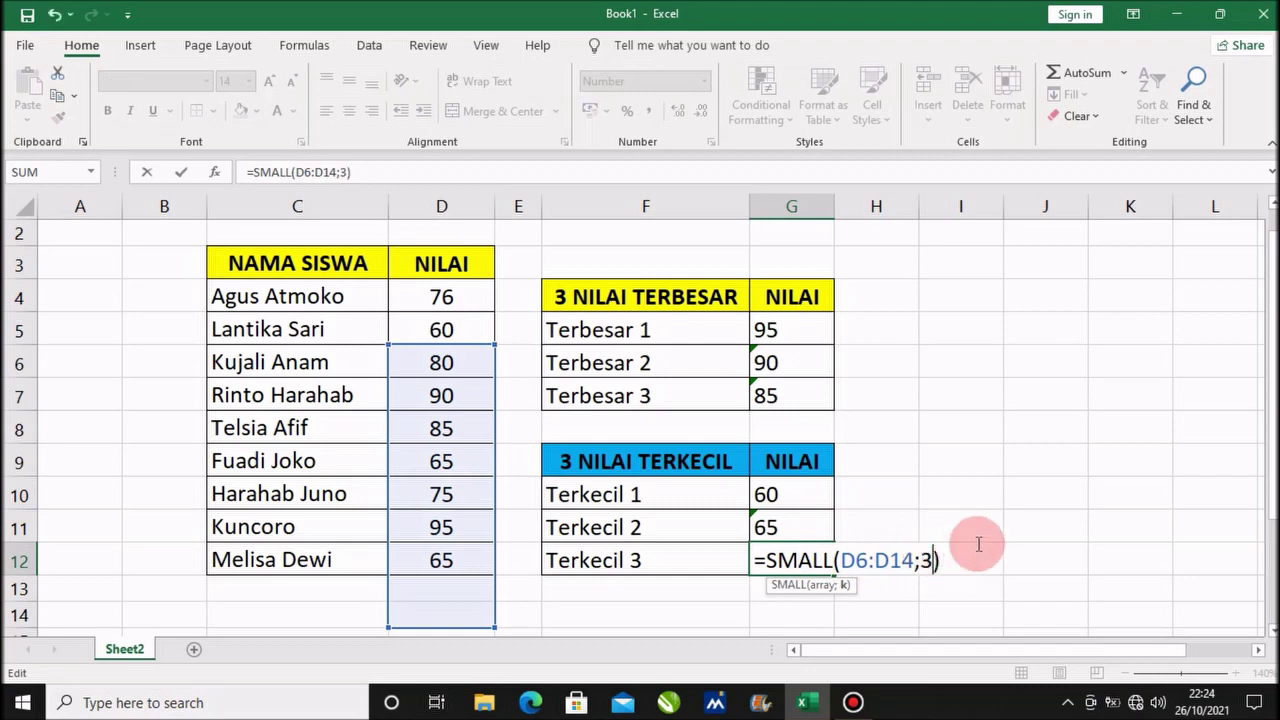
left_click(980, 523)
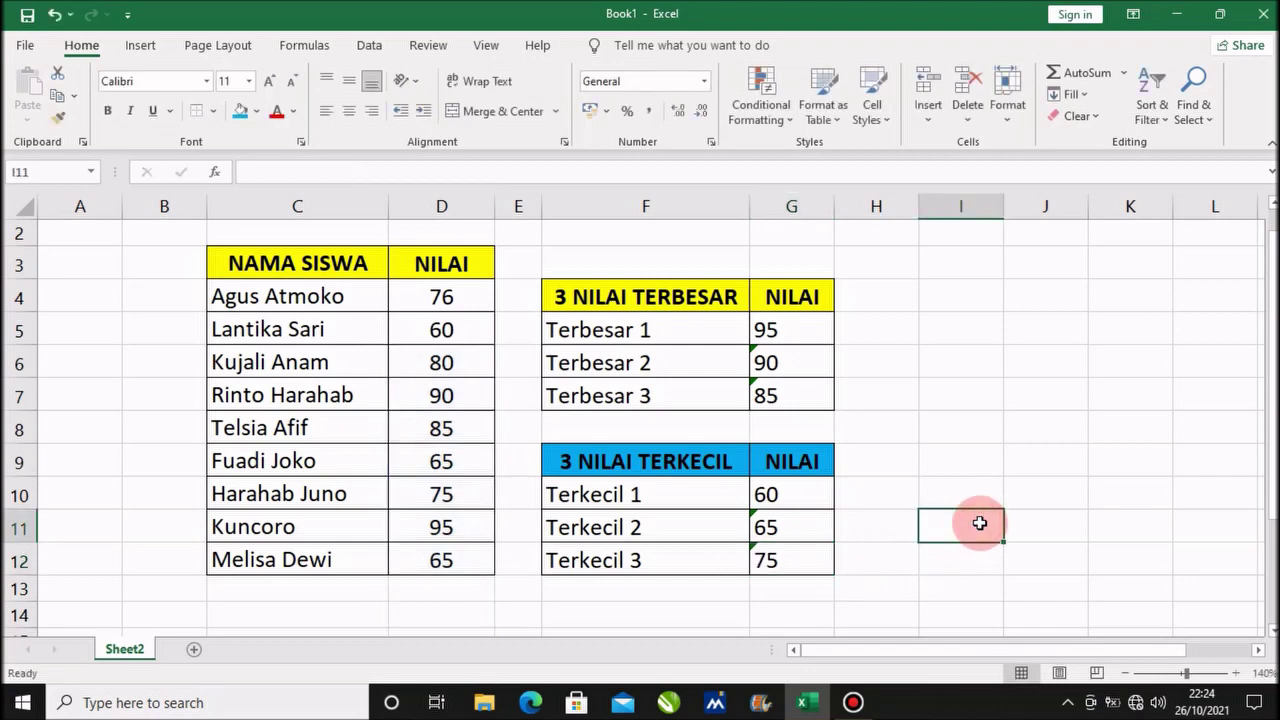